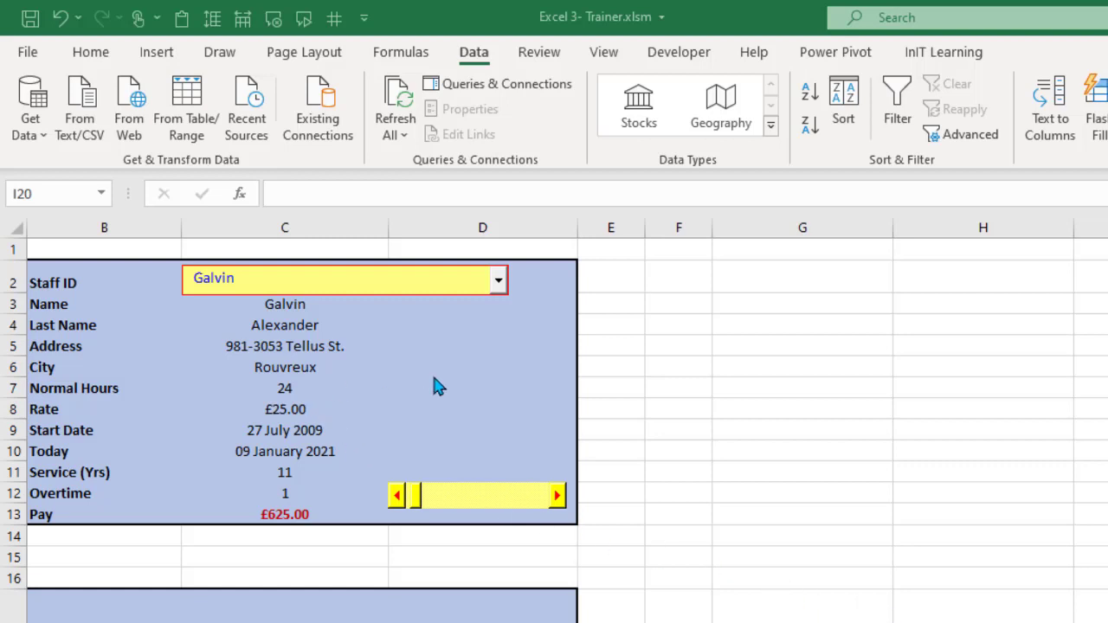
Step: Switch the ribbon to the Developer tab using Alt+L
key("alt+l")
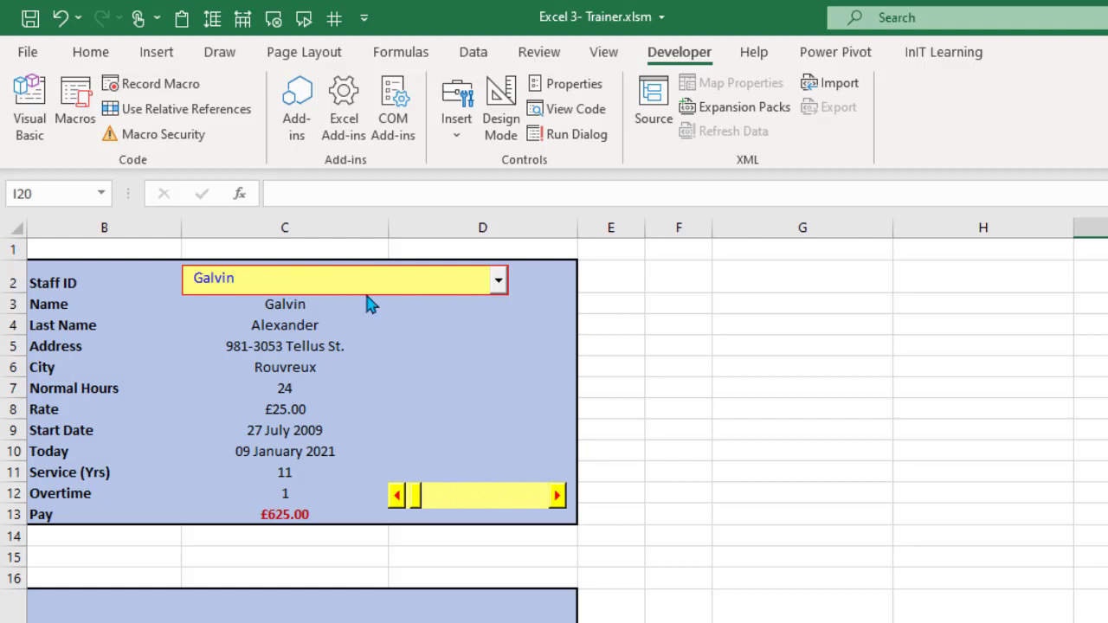
Step: Pick a staff member in the Staff ID combo box, then overwrite it with 'Test' to produce #N/A fields
left_click(500, 286)
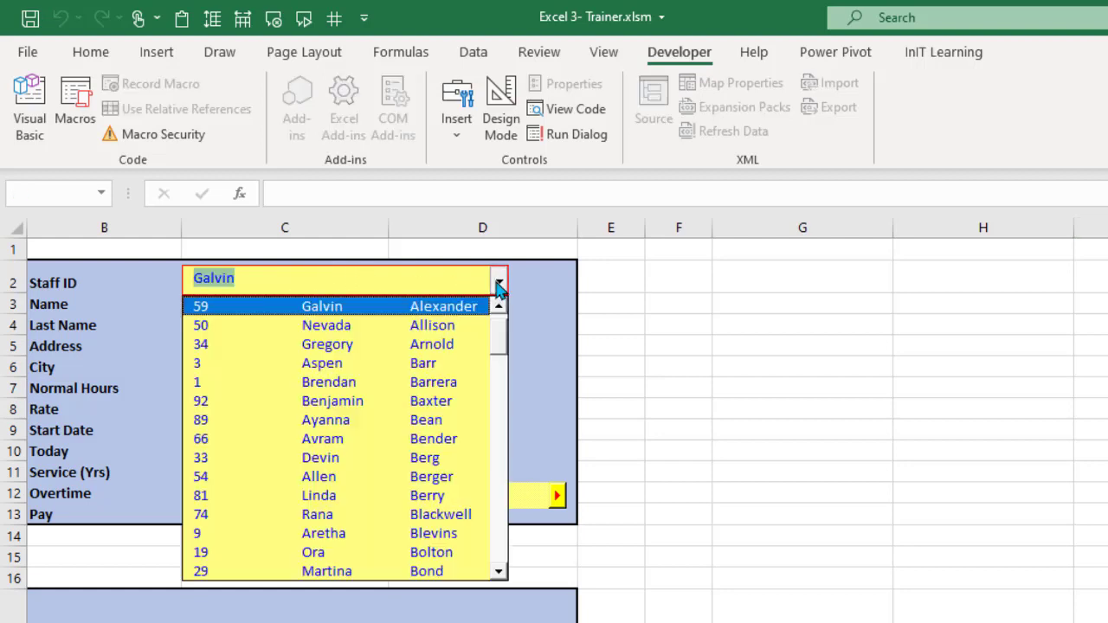
left_click(393, 445)
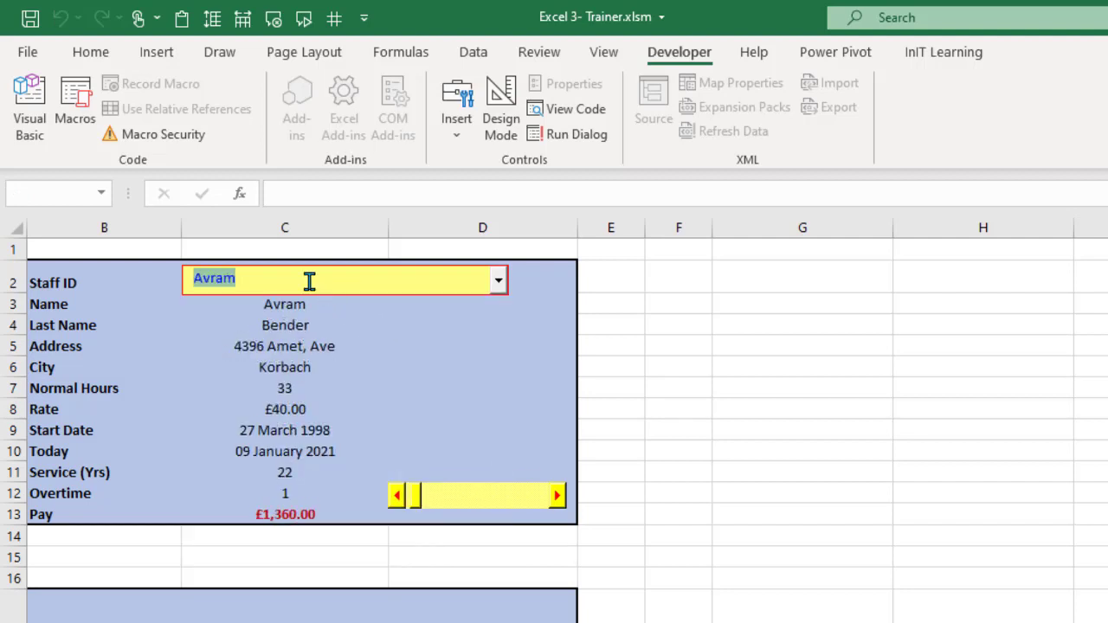
type("Test")
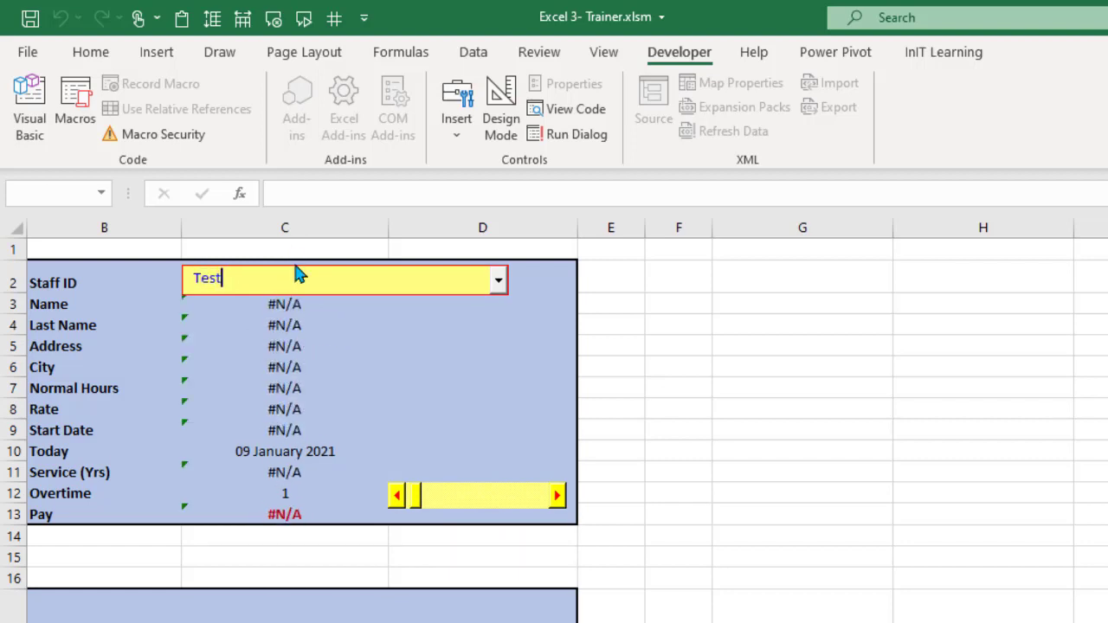
left_click(366, 326)
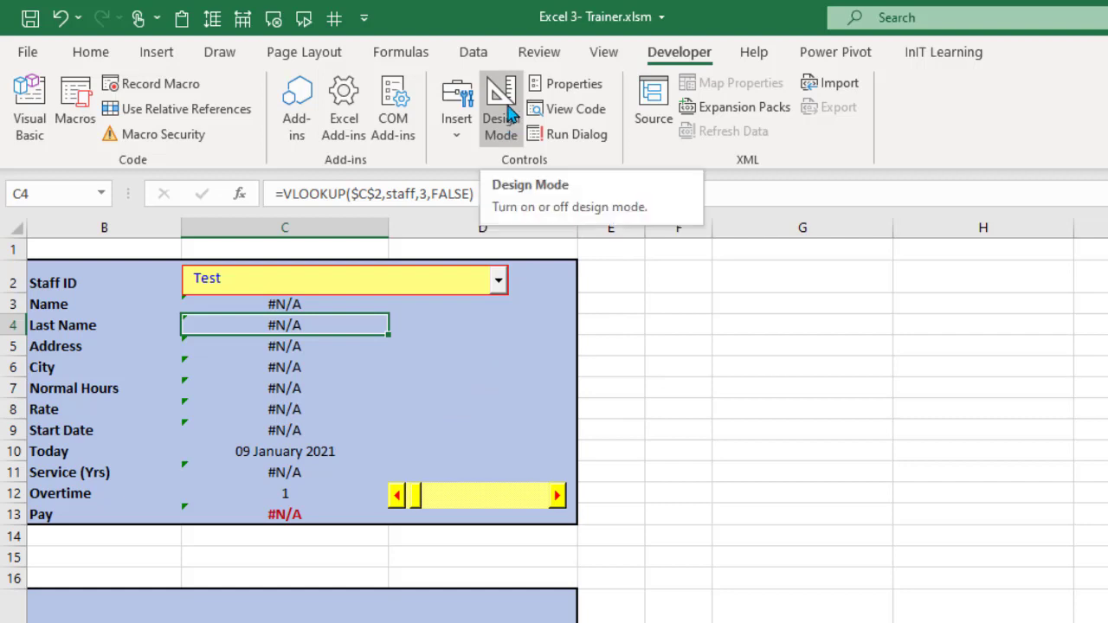
Step: In Design Mode, set the Staff ID combo box's Style property to 2 - fmStyleDropDownList
left_click(509, 112)
left_click(379, 279)
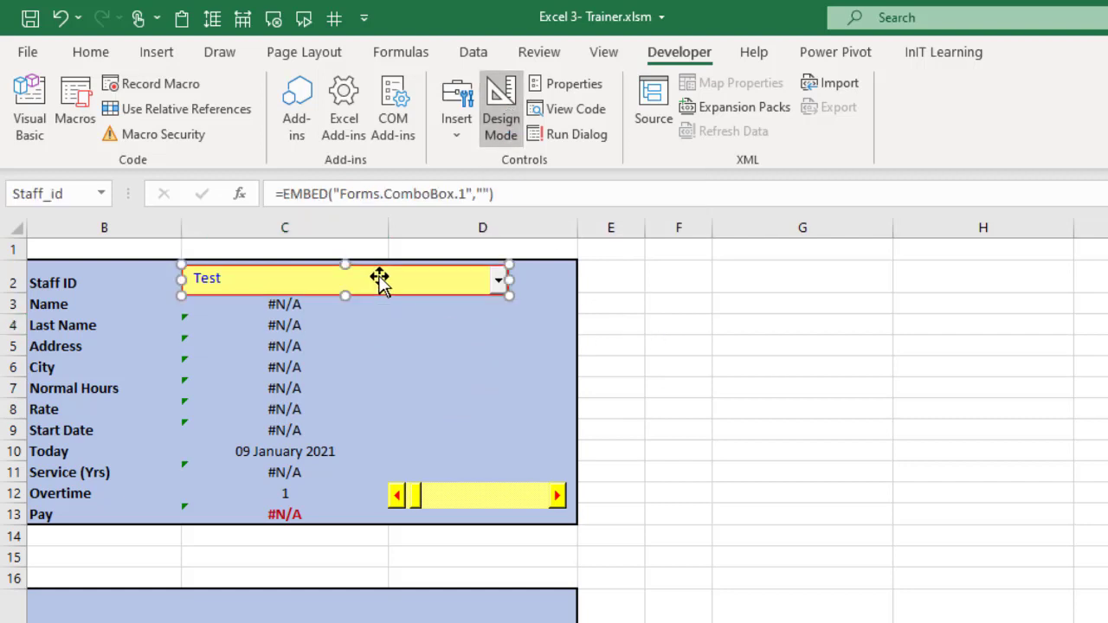
left_click(574, 91)
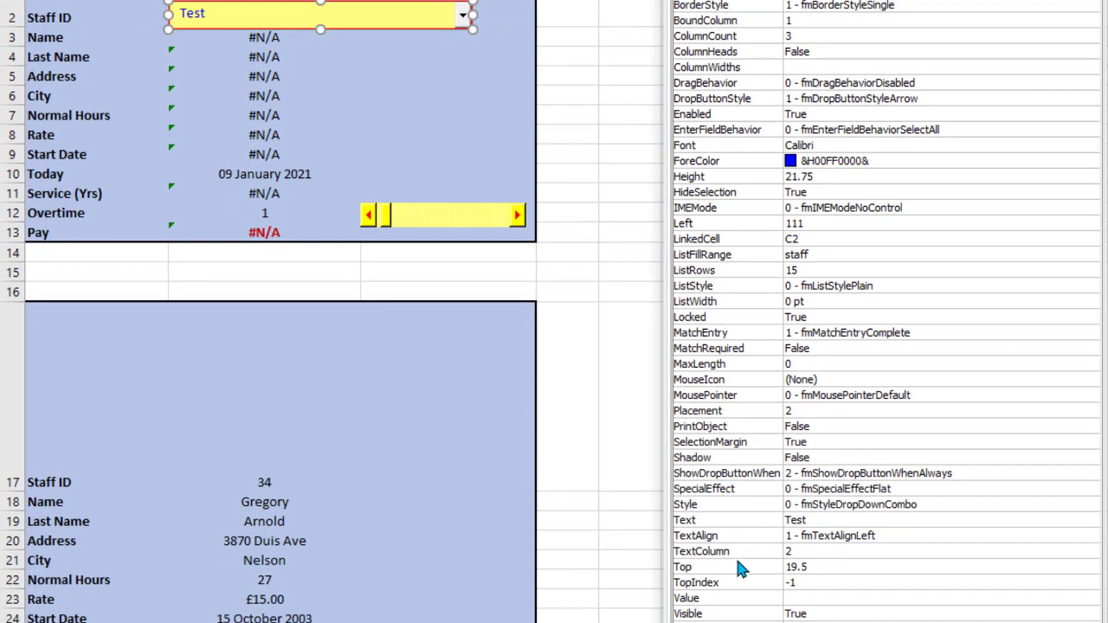
left_click(827, 510)
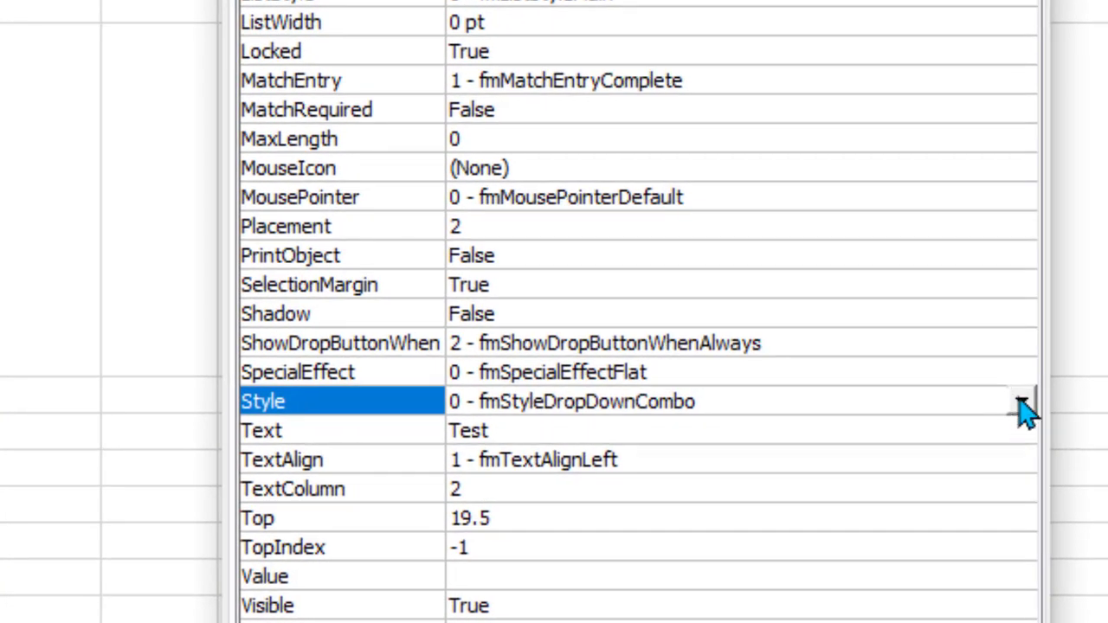
left_click(1022, 404)
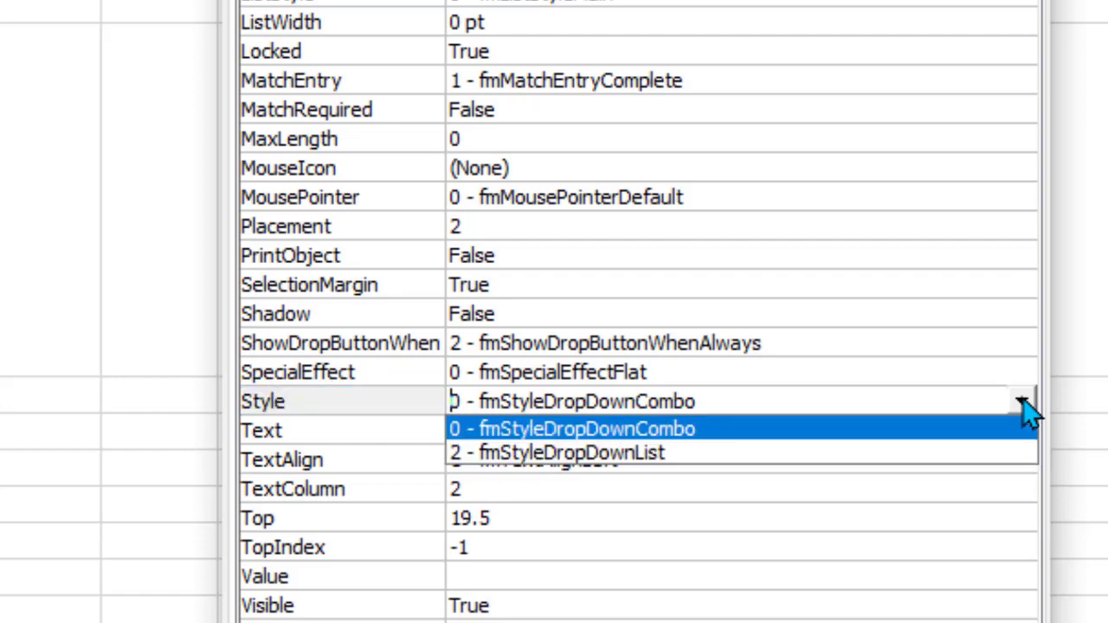
left_click(663, 454)
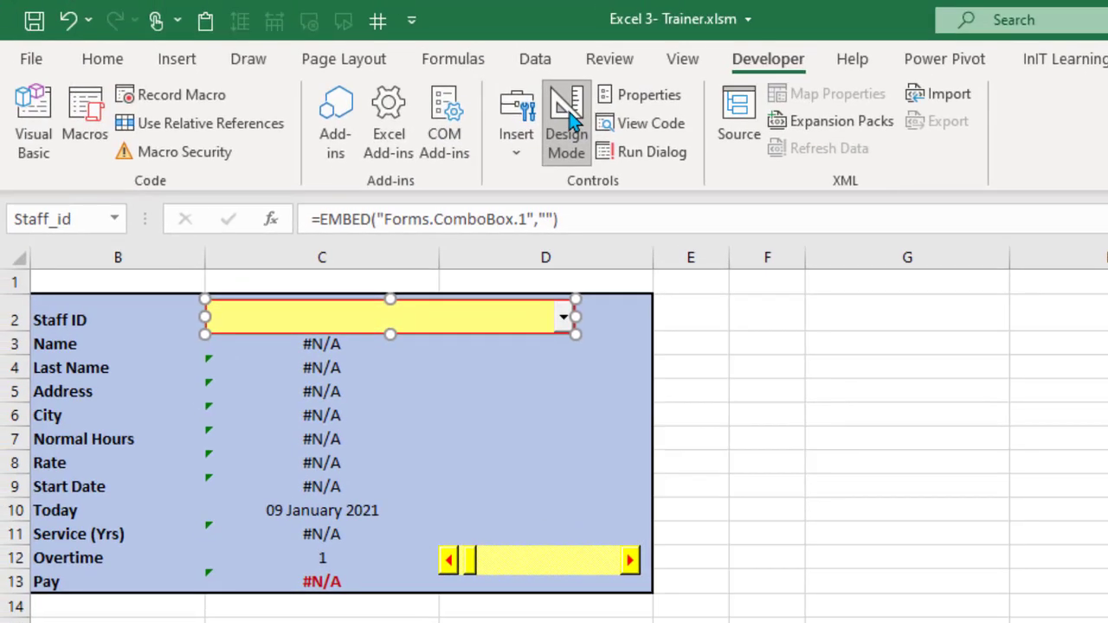
Step: Turn off Design Mode and choose a staff member from the Staff ID drop-down list
left_click(567, 108)
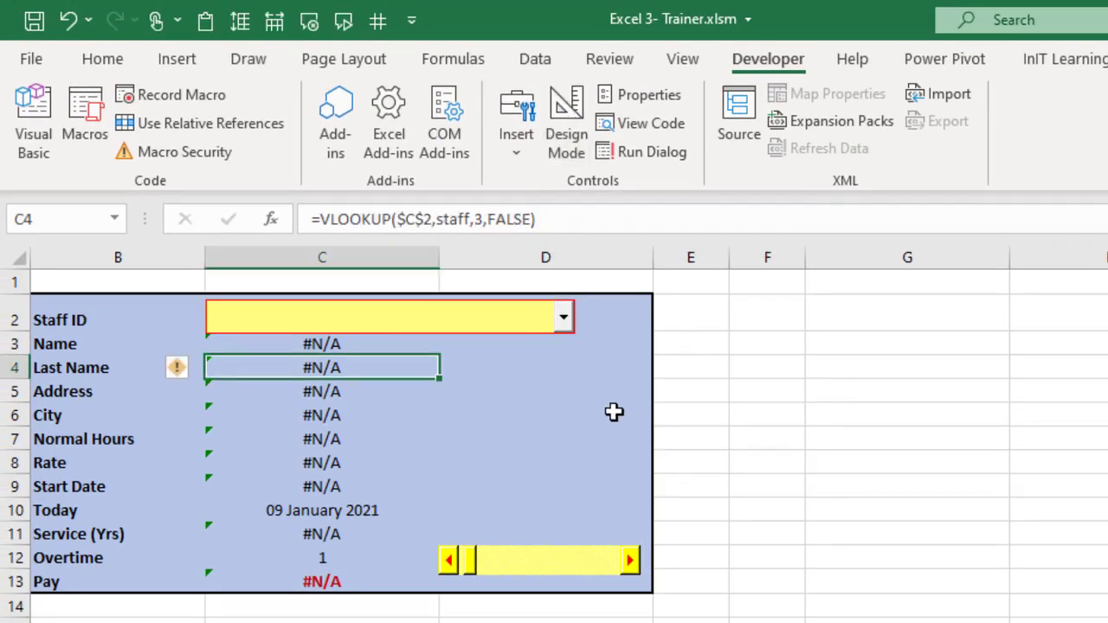
left_click(565, 319)
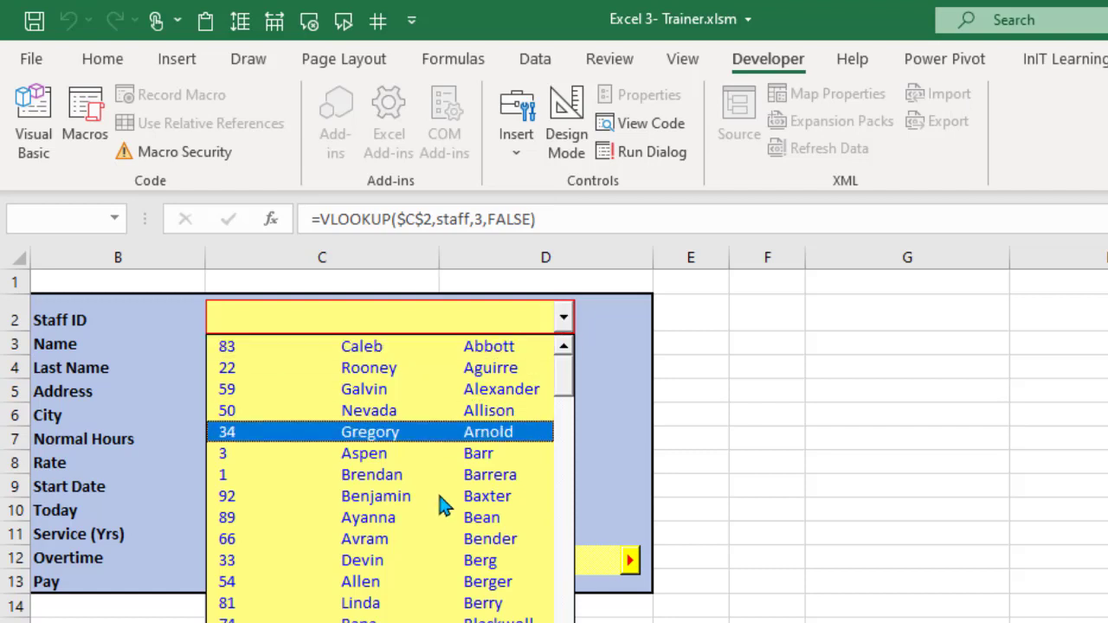
left_click(436, 541)
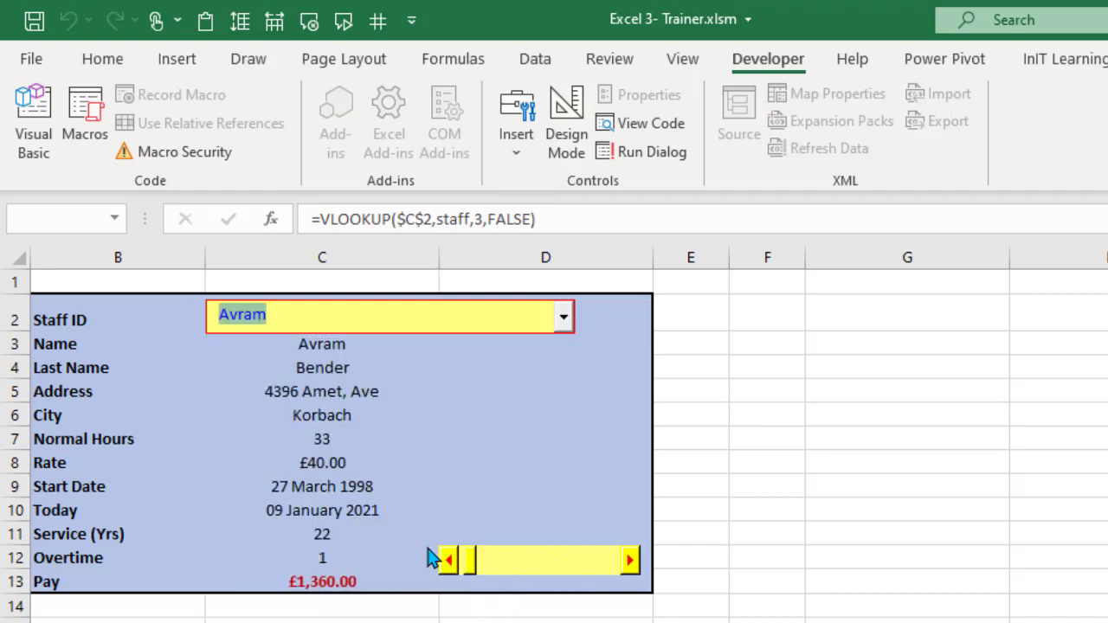
Step: Step through staff records with the Down arrow, then pick another name from the list
key("Down")
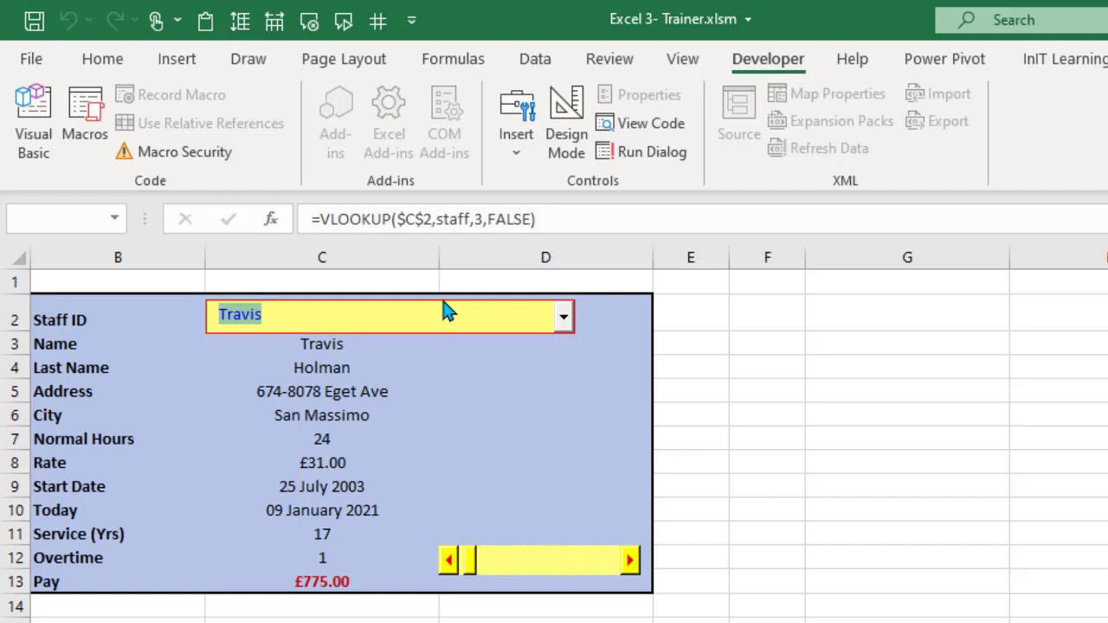
key("Down")
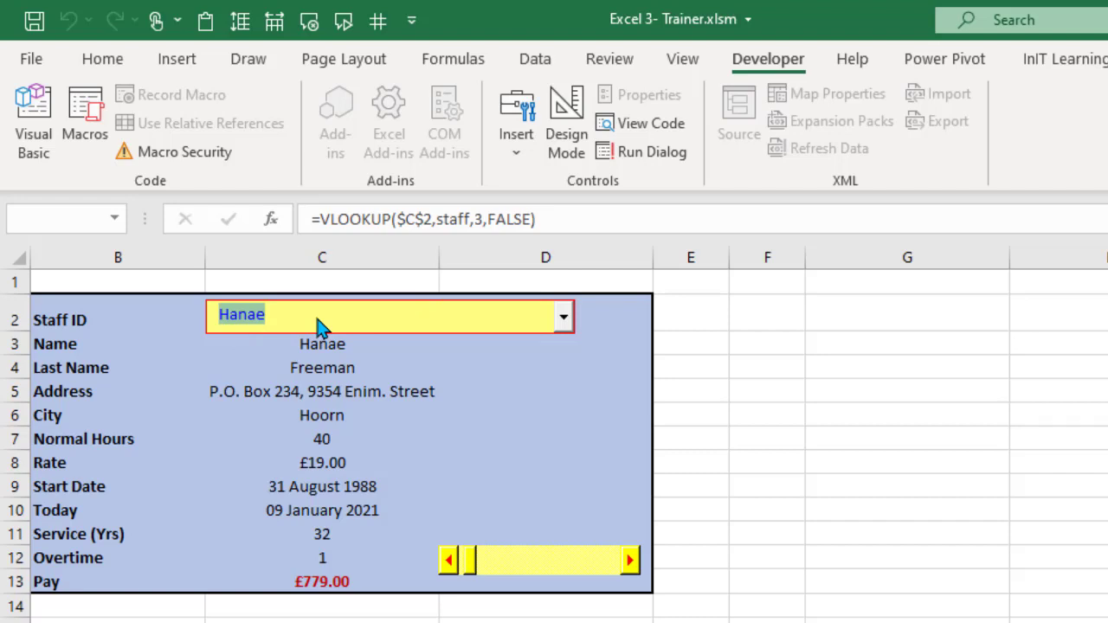
left_click(563, 319)
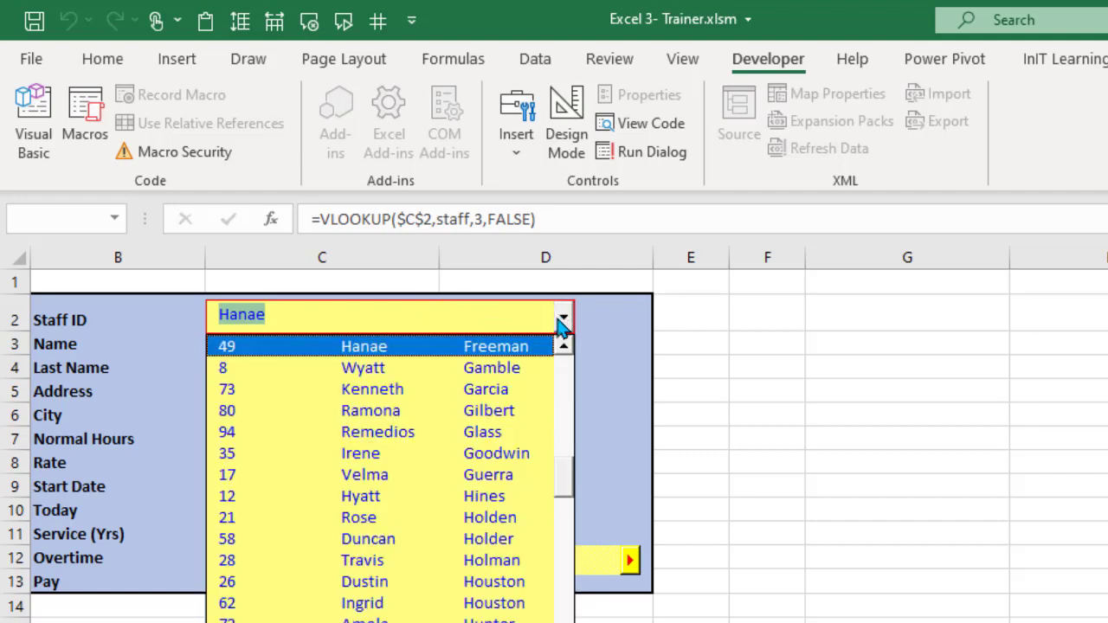
left_click(437, 539)
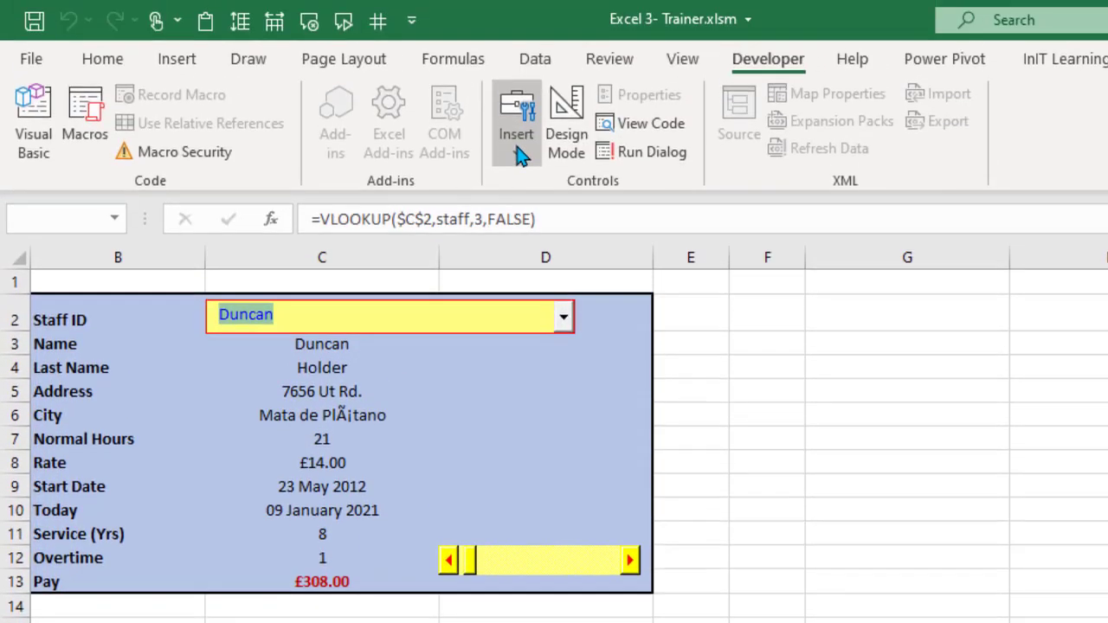
Step: Insert an ActiveX List Box over rows 16–17 and trim its left and bottom edges to fit
left_click(518, 149)
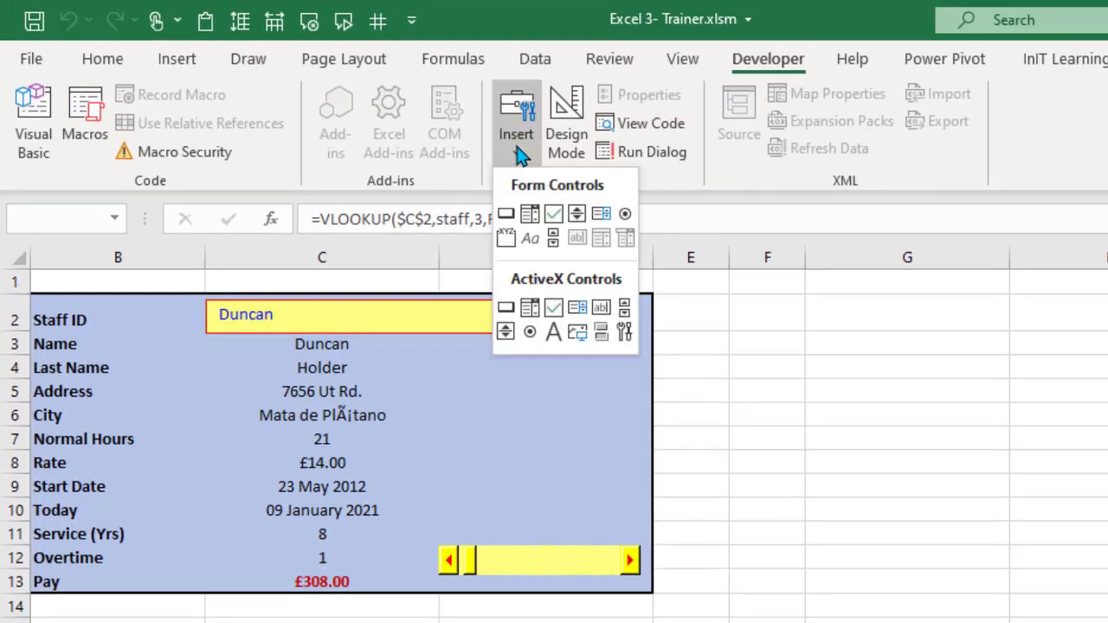
left_click(579, 308)
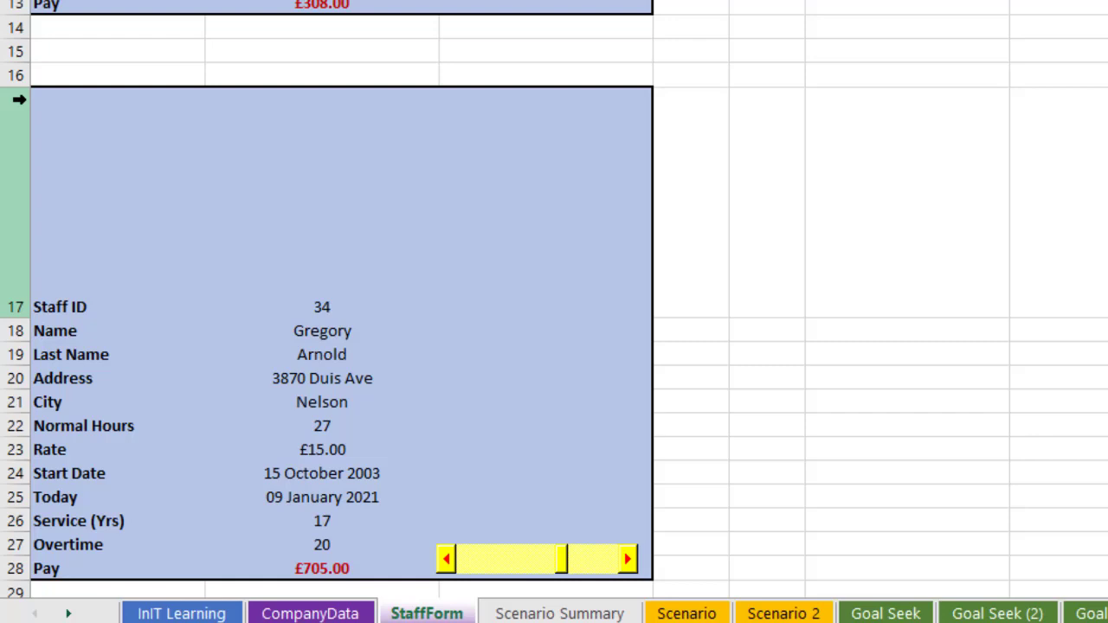
mouse_move(39, 100)
left_mouse_down()
mouse_move(129, 154)
mouse_move(393, 242)
mouse_move(584, 277)
mouse_move(645, 323)
left_mouse_up()
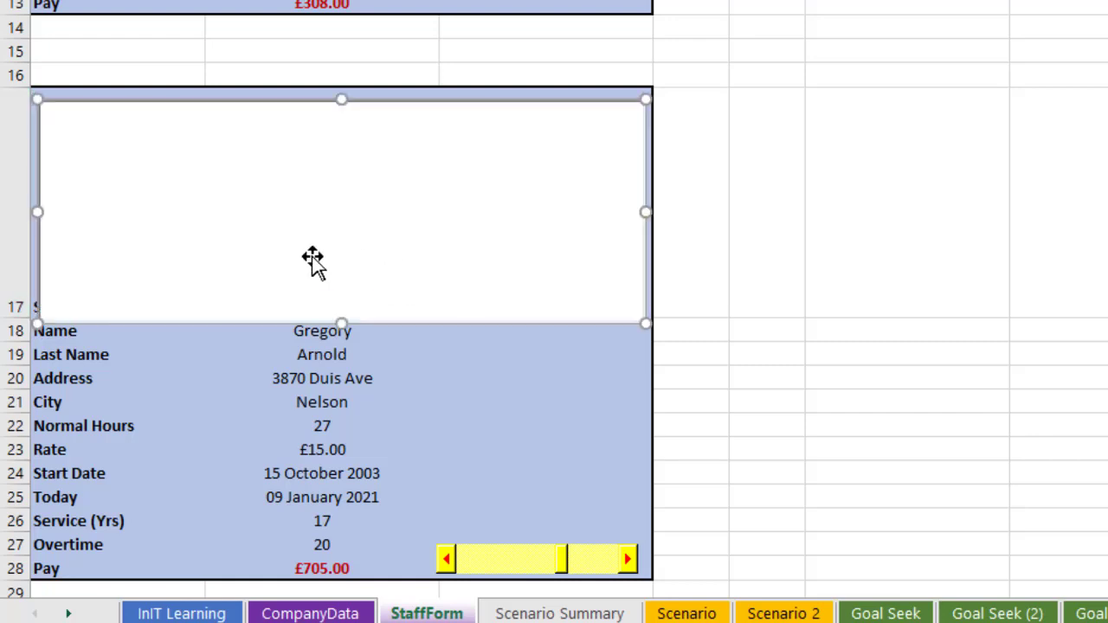
left_click_drag(36, 212, 104, 214)
left_click_drag(372, 322, 373, 316)
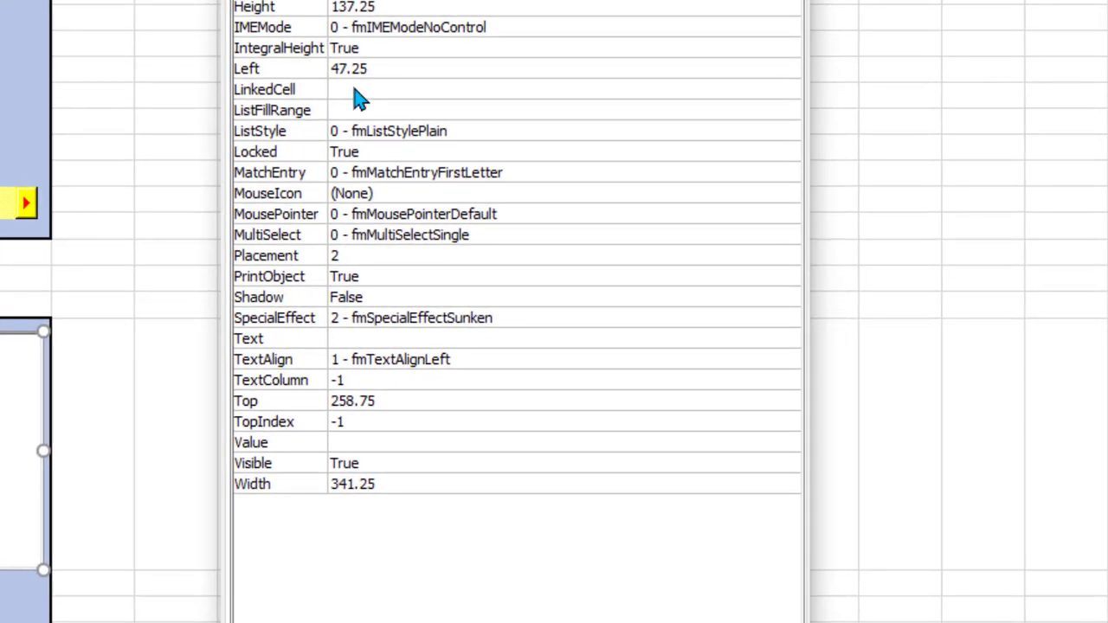
Step: Set the list box's LinkedCell to C17 and ListFillRange to staff
left_click(537, 198)
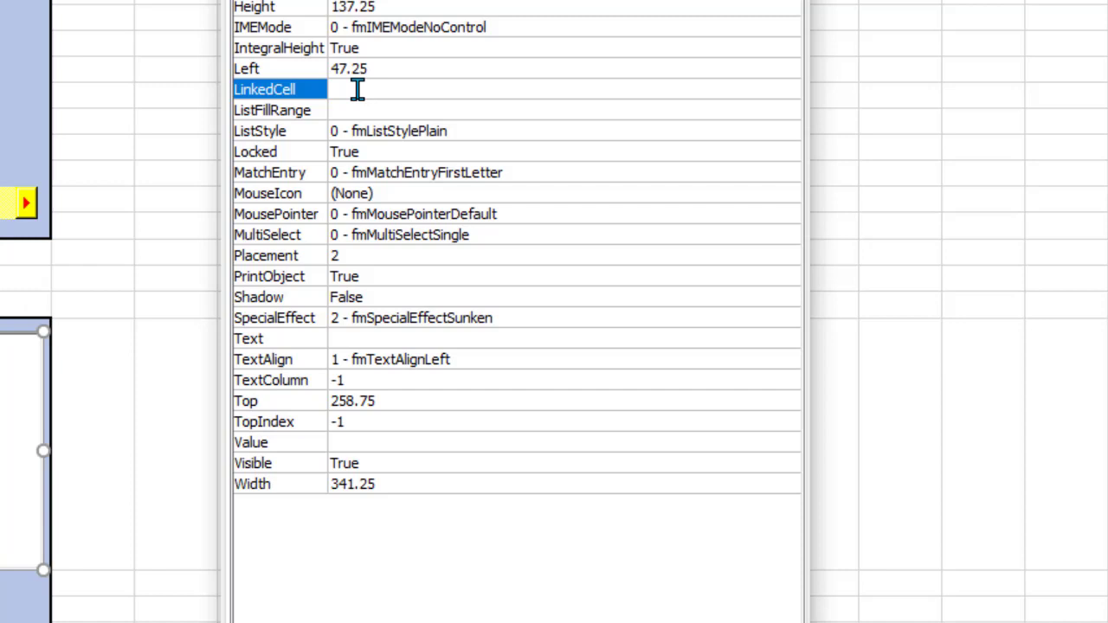
left_click(356, 90)
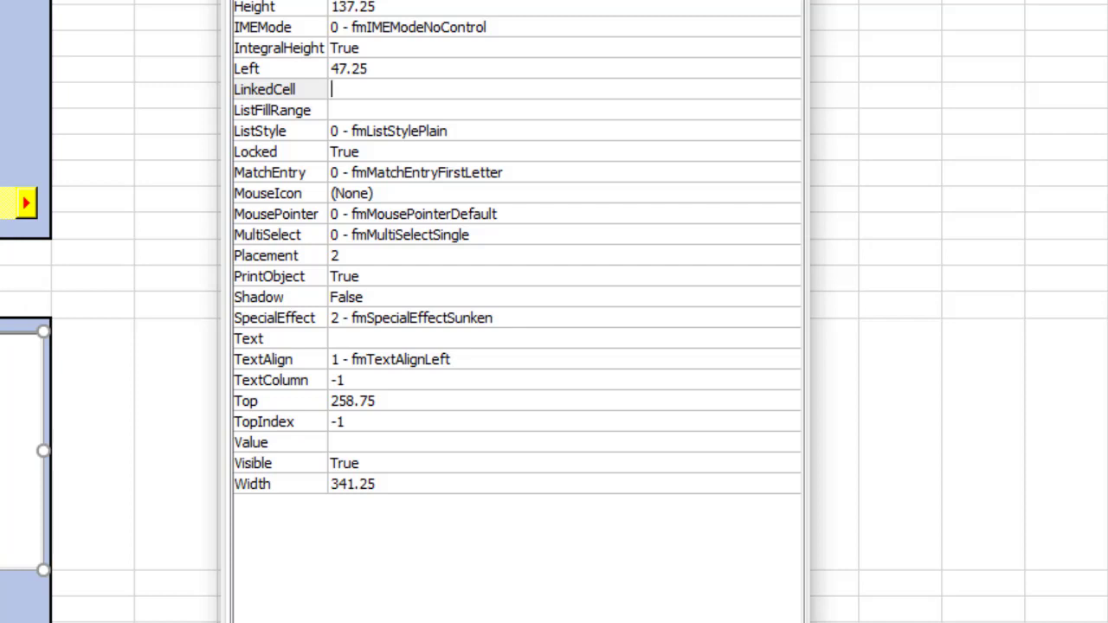
type("c17")
left_click(422, 115)
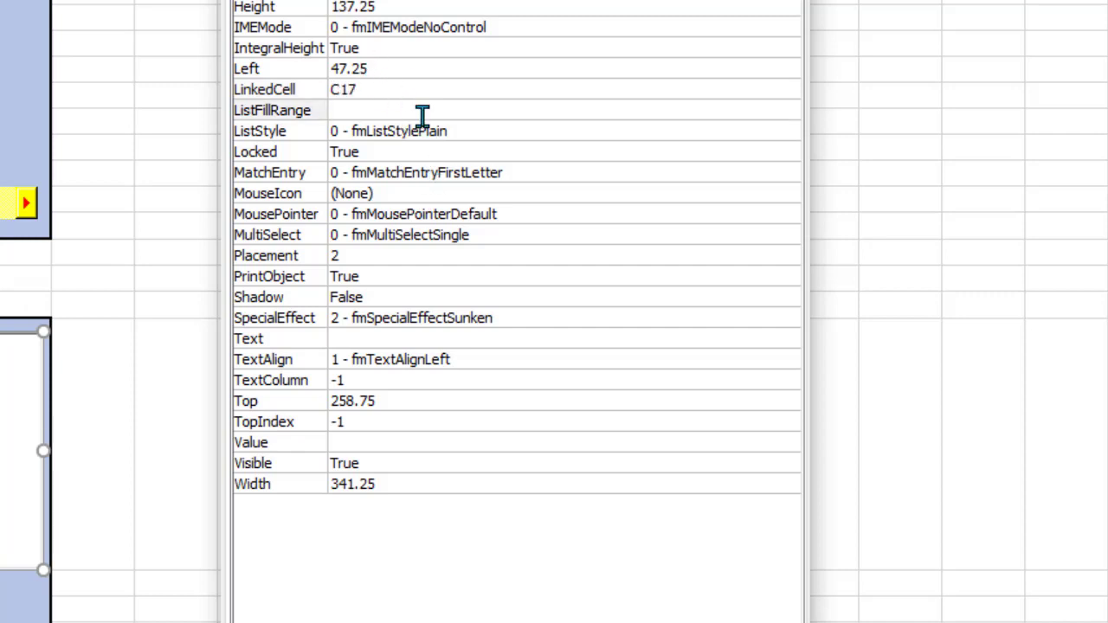
type("staff")
key("Return")
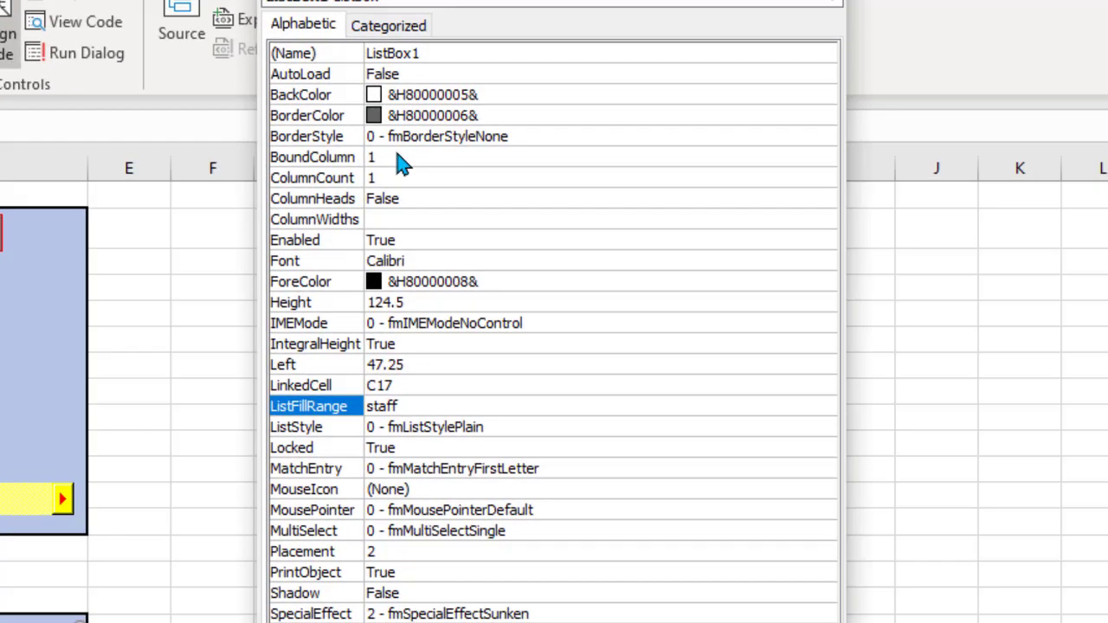
Step: Set the list box's ColumnCount property to 3
left_click(392, 179)
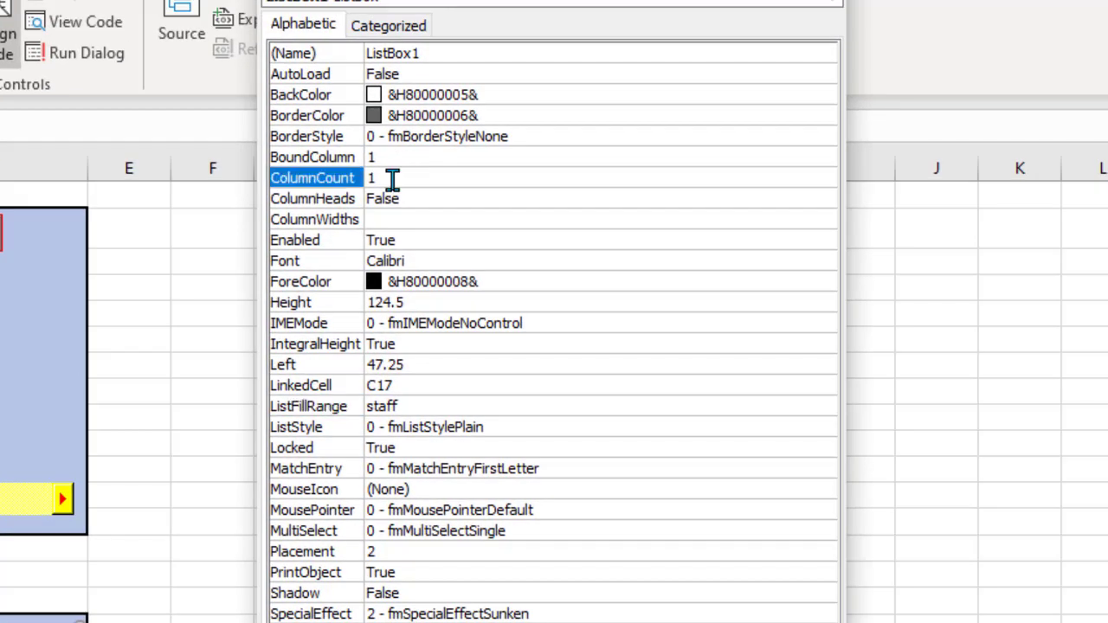
left_click(393, 179)
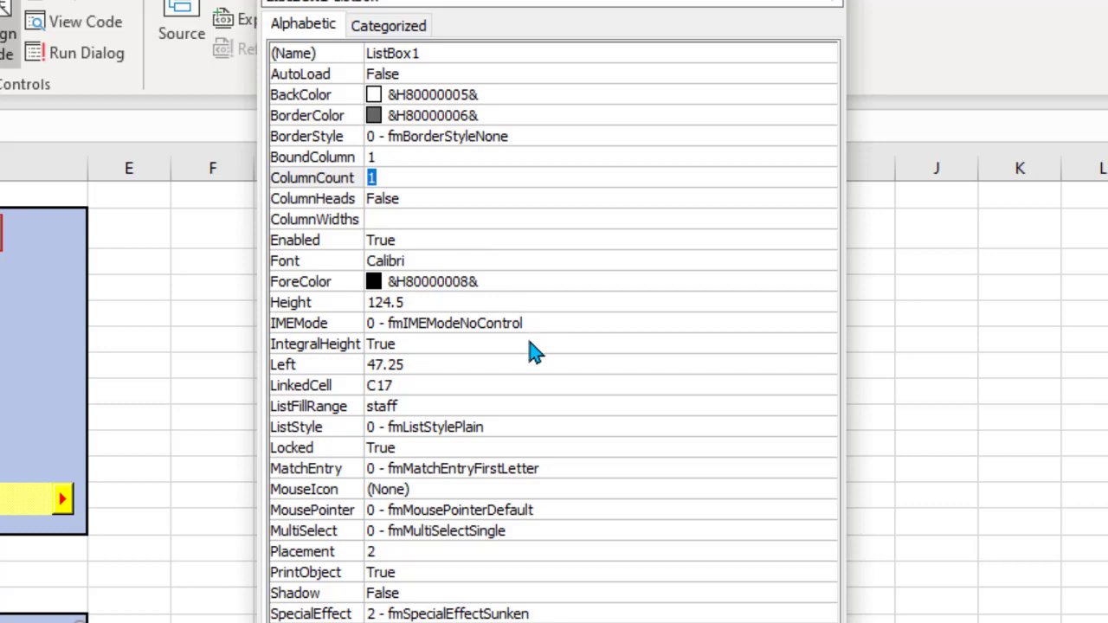
type("3")
key("Return")
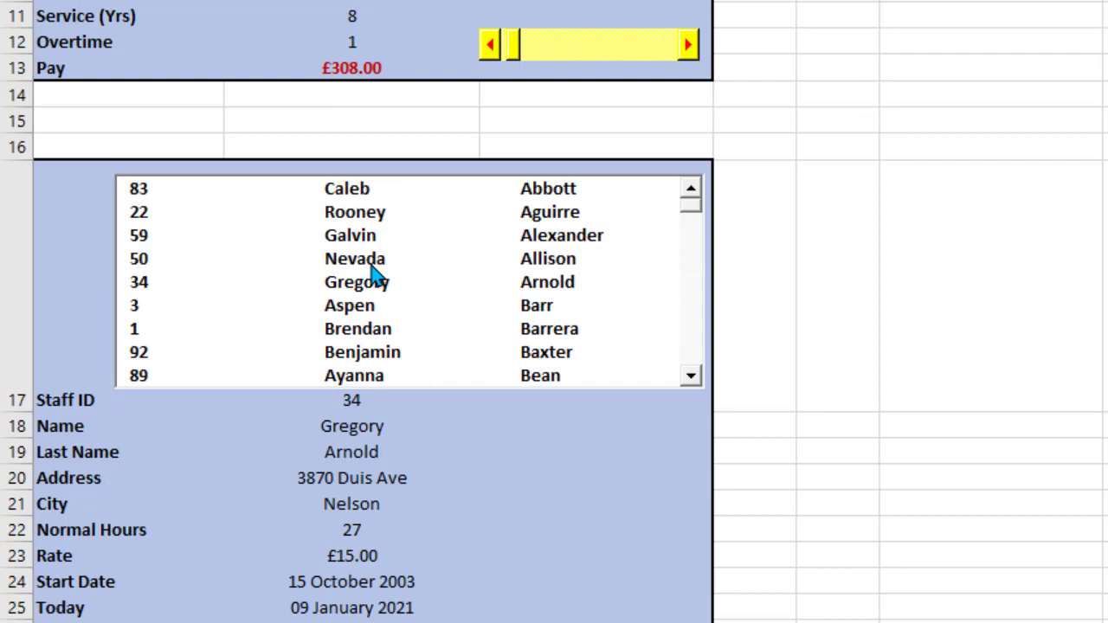
Step: Click several staff rows in the list box, scrolling down, to load each into the second record
left_click(494, 260)
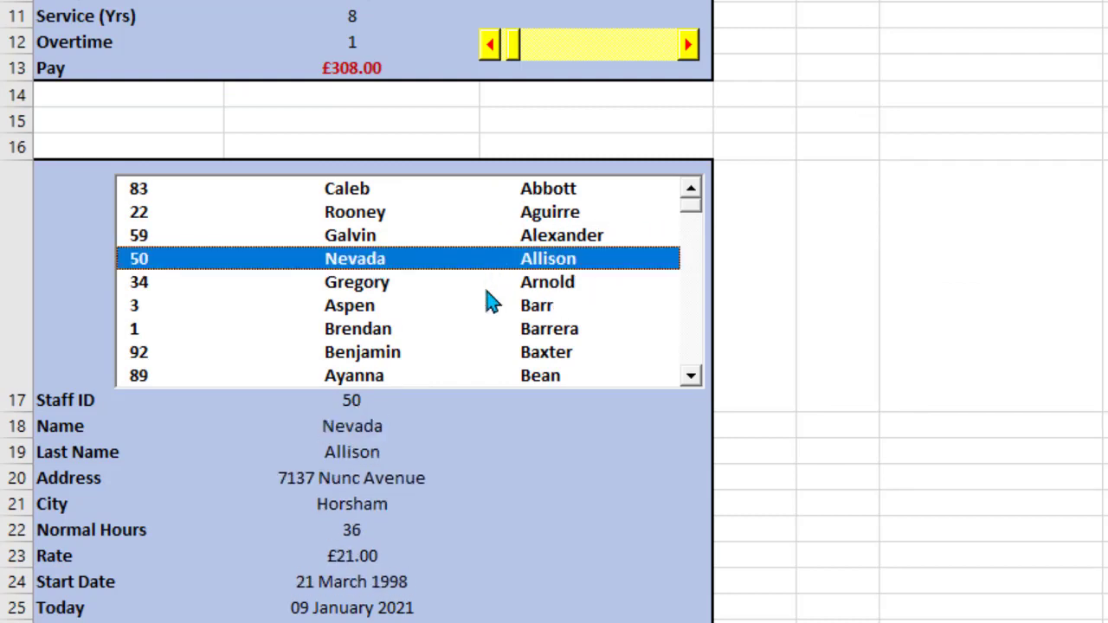
left_click(485, 289)
left_click(468, 334)
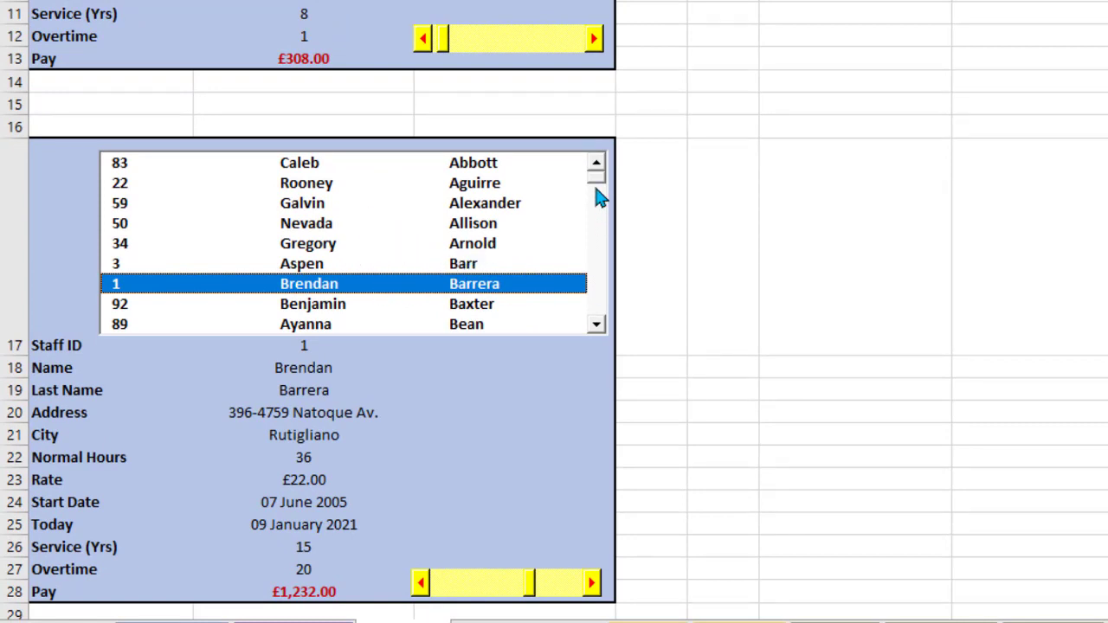
left_click_drag(597, 171, 597, 321)
left_click(353, 291)
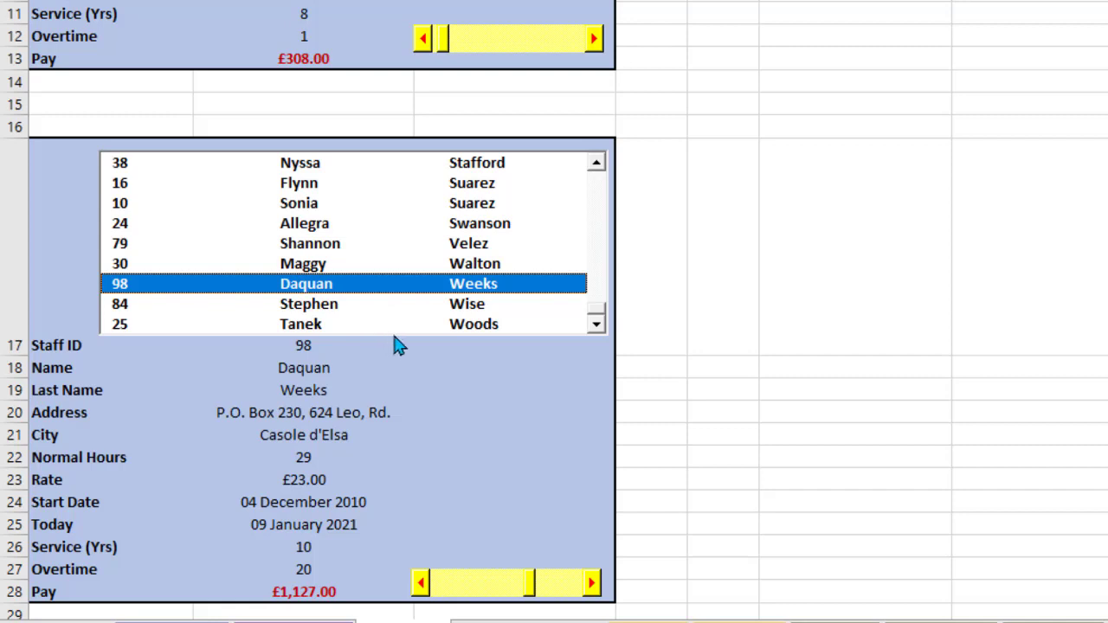
left_click(368, 229)
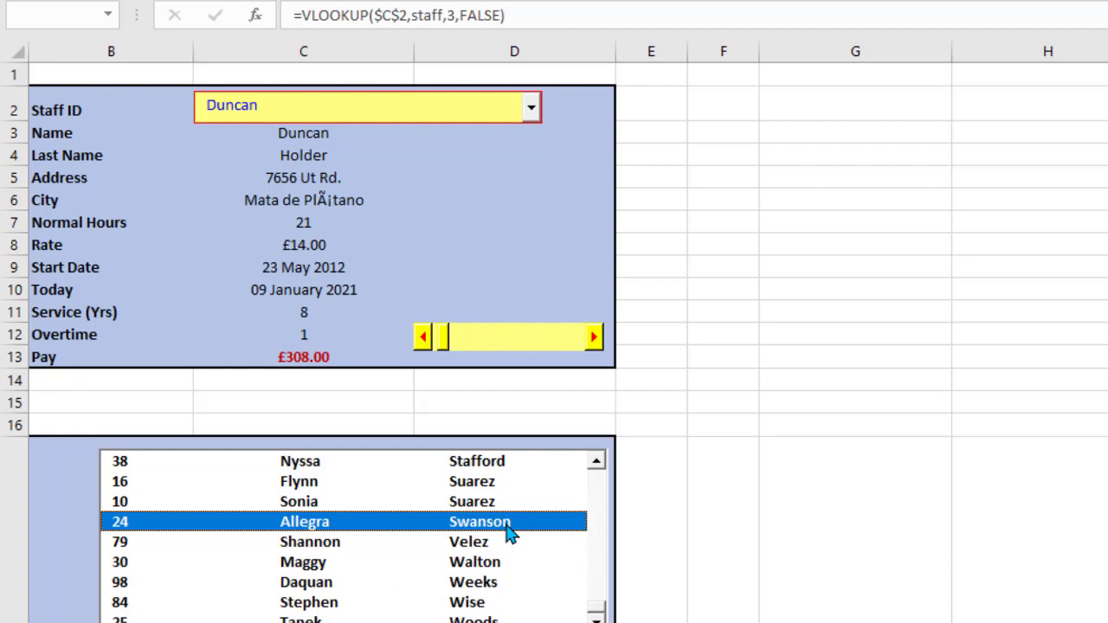
left_click(456, 501)
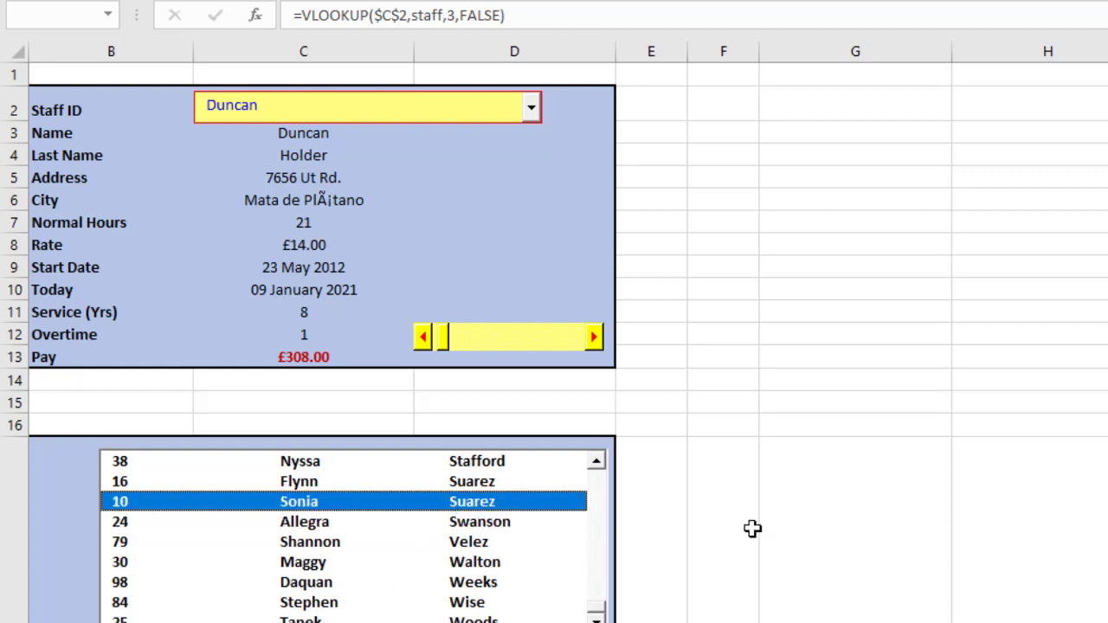